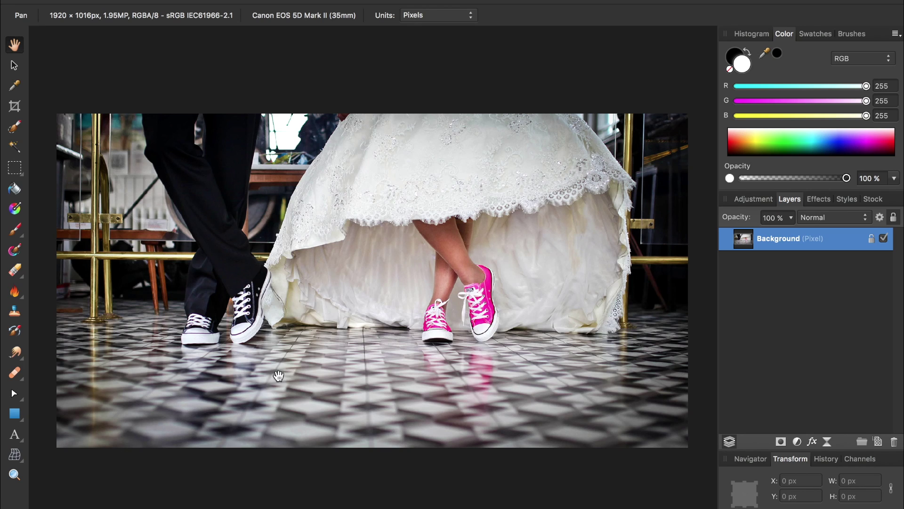
Draw a tall white rectangle over the photo and rotate it to exactly -45°
left_click(15, 414)
mouse_move(238, 82)
left_mouse_down()
mouse_move(288, 252)
mouse_move(394, 485)
mouse_move(408, 497)
left_mouse_up()
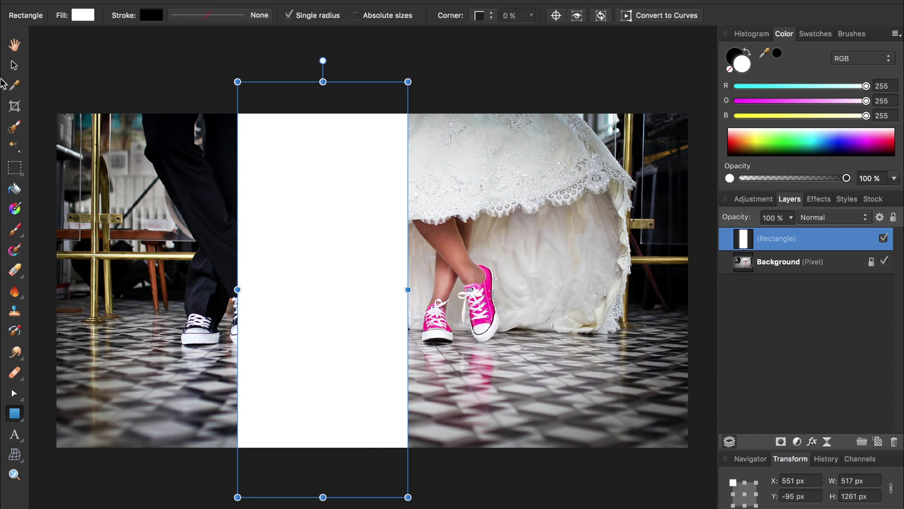
left_click(11, 67)
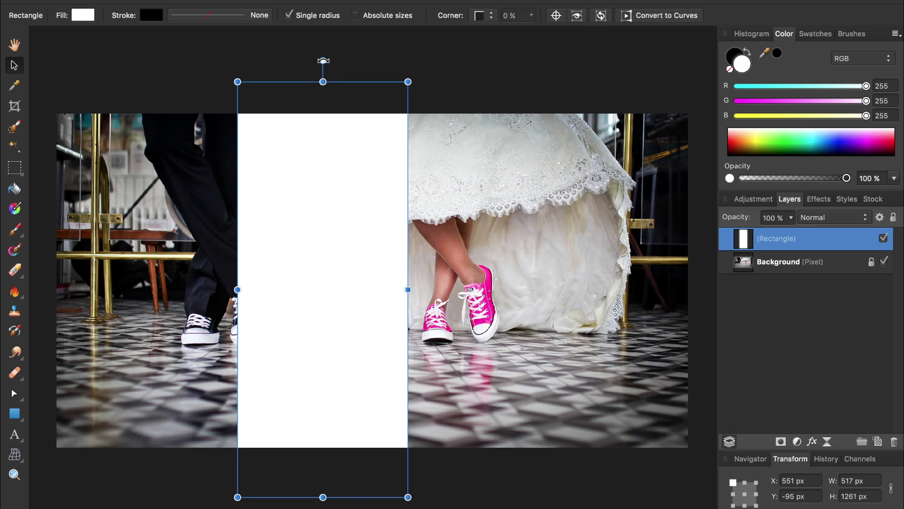
left_click_drag(322, 61, 460, 168)
key("shift")
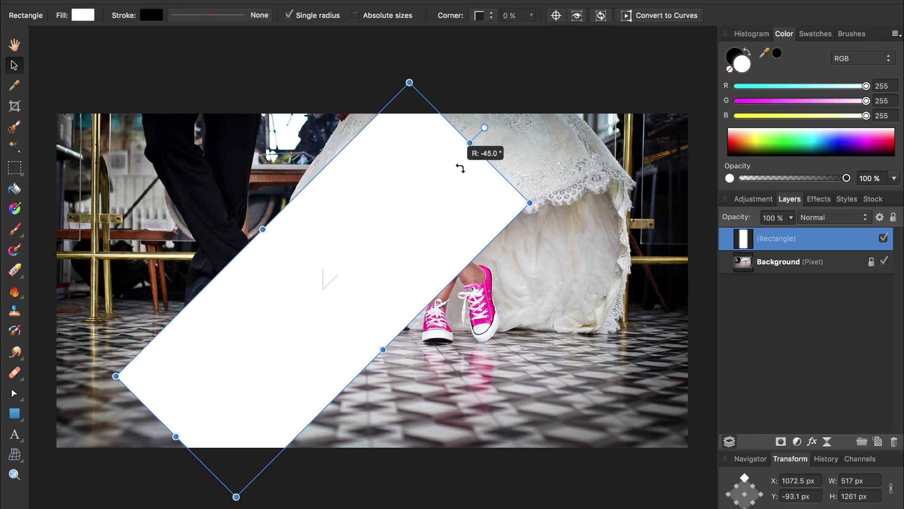
left_click_drag(460, 168, 461, 171)
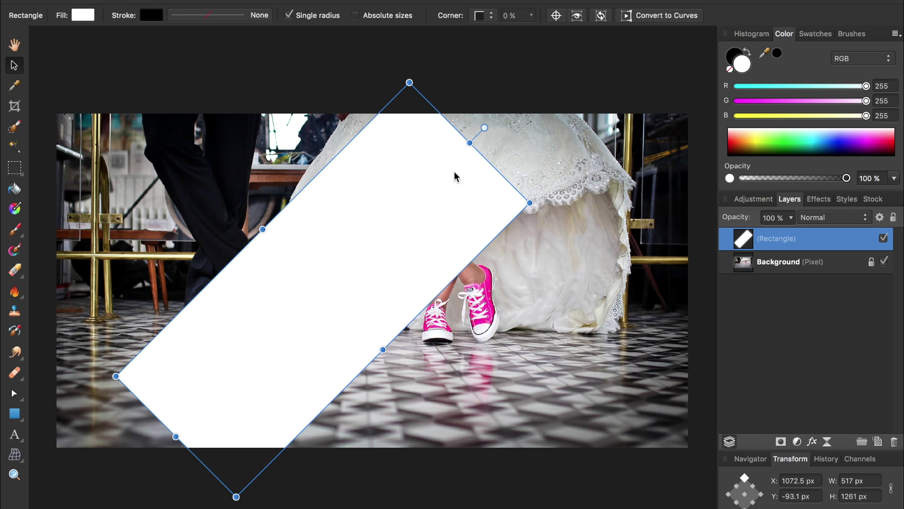
Move the diagonal strip top-left and place a duplicate lower right, aligned to the snapping guide
left_click_drag(374, 255, 157, 132)
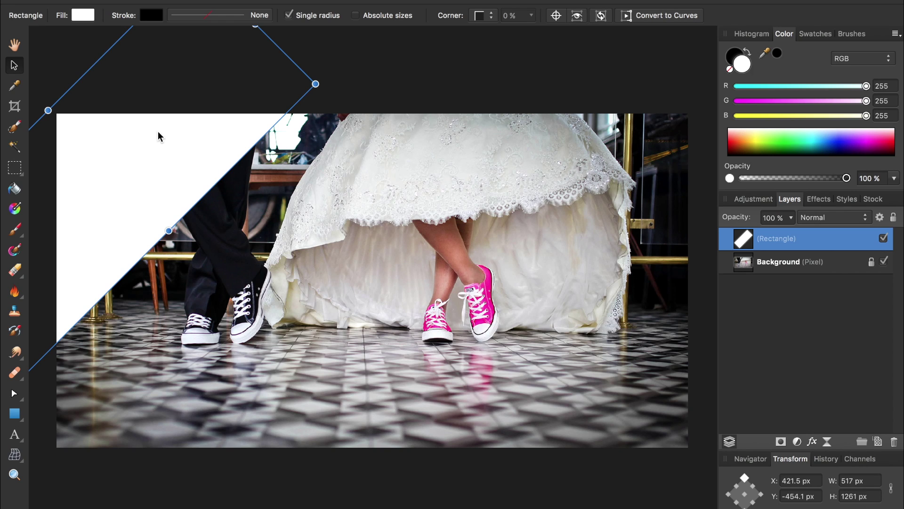
left_click_drag(158, 132, 324, 277)
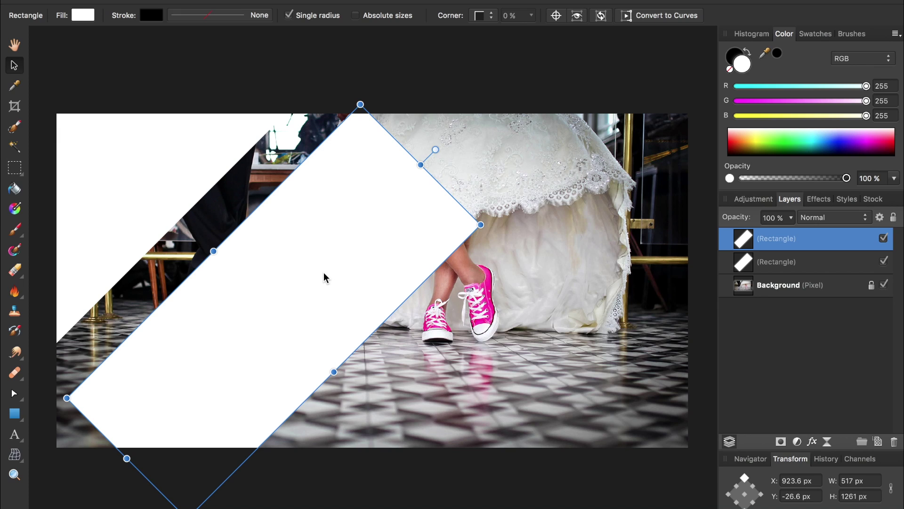
left_click_drag(323, 273, 306, 280)
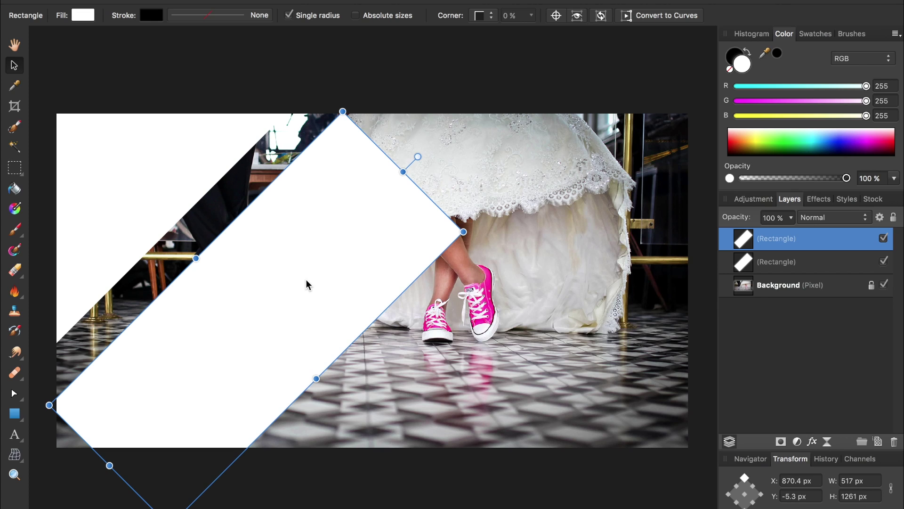
Stretch the second strip across the canvas and add a third strip extending past the top edge
left_click_drag(403, 172, 540, 43)
left_click_drag(109, 466, 70, 500)
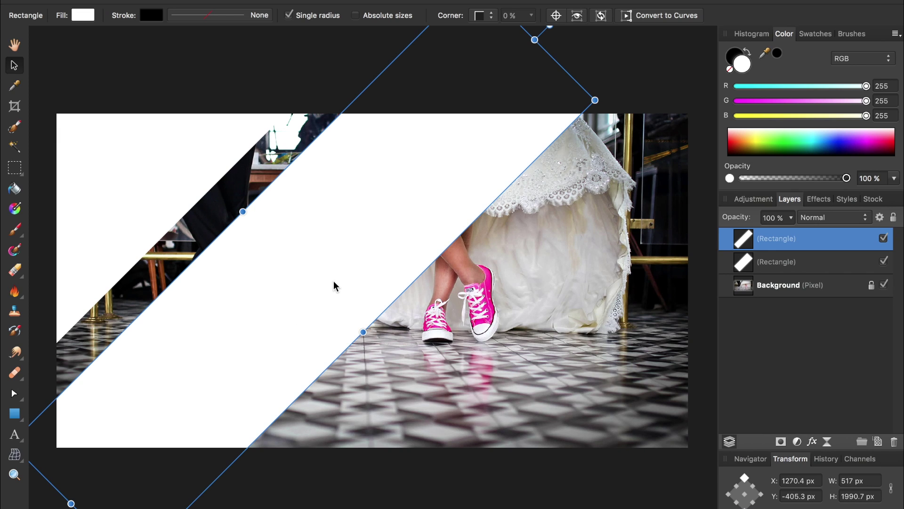
left_click_drag(334, 286, 484, 415)
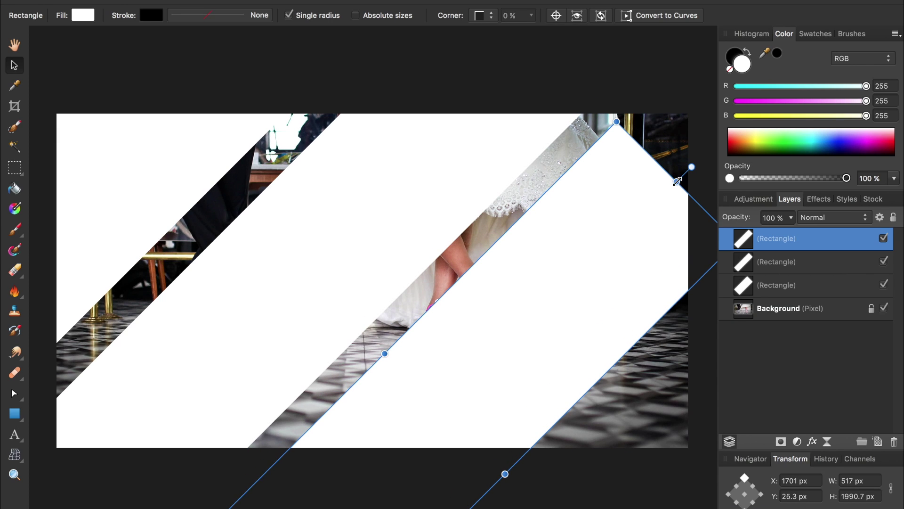
left_click_drag(677, 181, 722, 137)
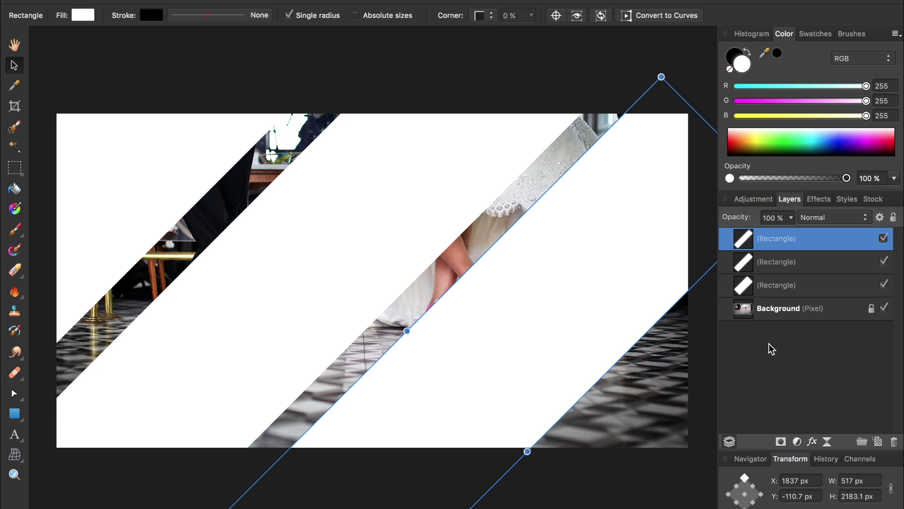
Duplicate the Background photo layer with Cmd+J and clip a copy inside one strip
left_click(745, 313)
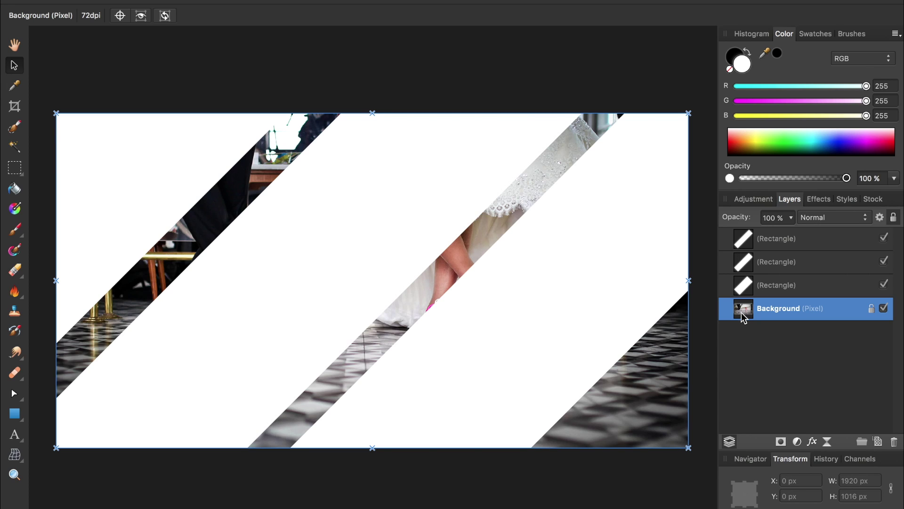
left_click_drag(744, 311, 768, 296)
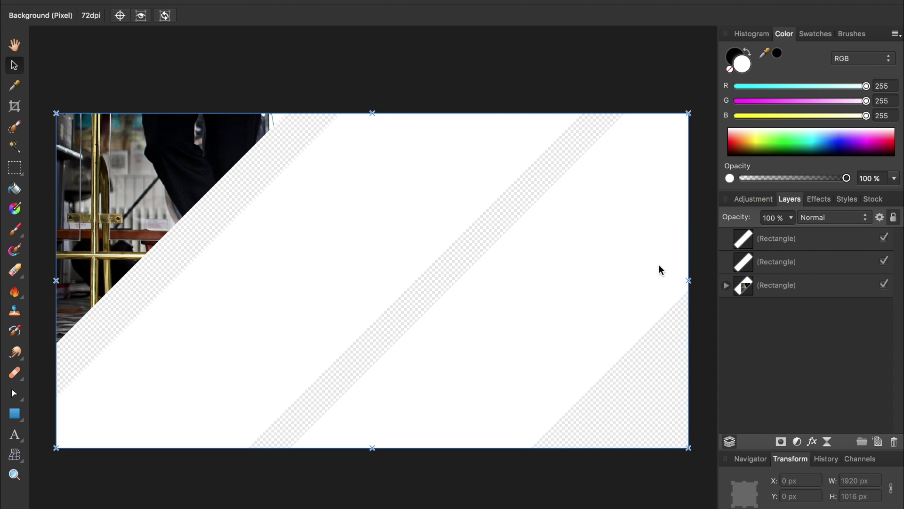
key("super+z")
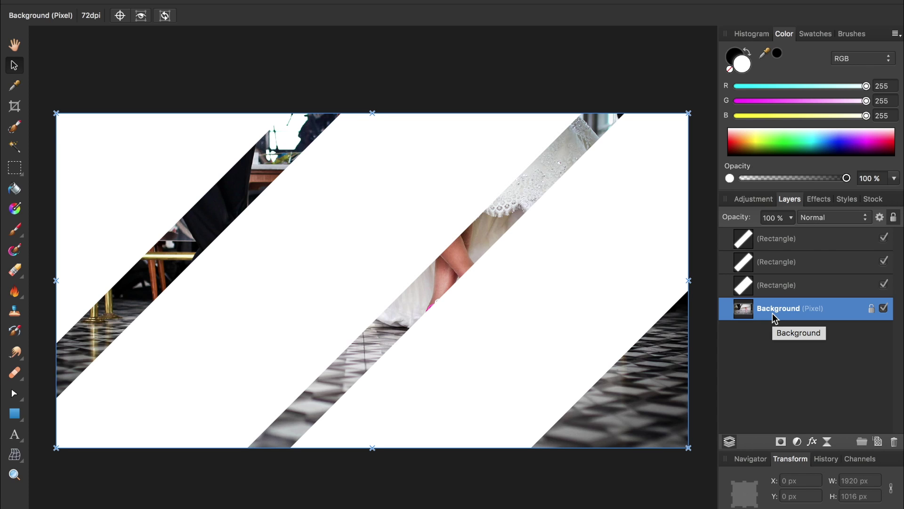
key("super+j")
key("super+j")
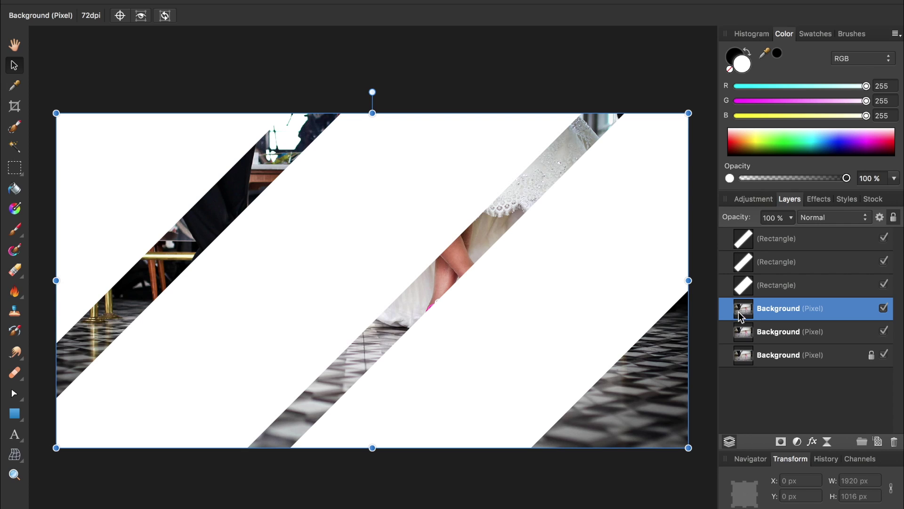
left_click_drag(744, 314, 762, 270)
Clip another Background photo copy inside the second Rectangle strip
left_click_drag(742, 313, 766, 258)
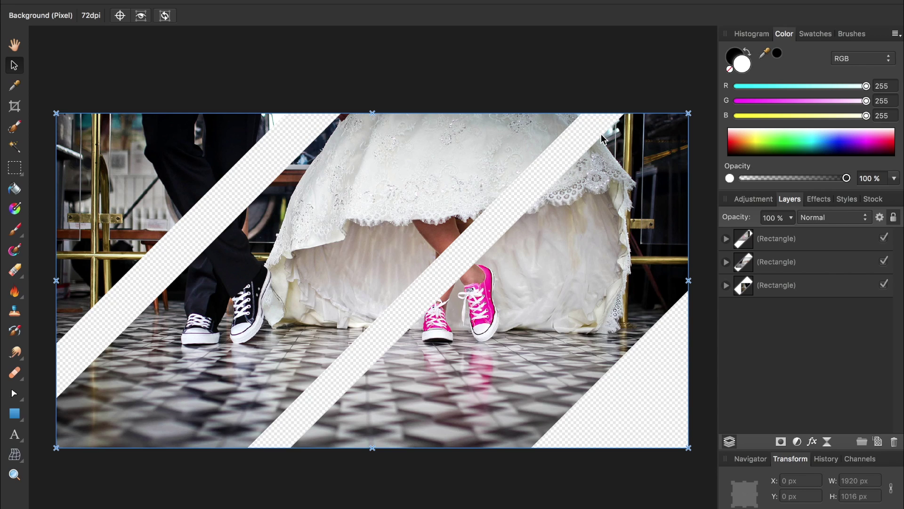
Draw a full-canvas white rectangle and move its layer to the bottom of the stack
left_click(17, 416)
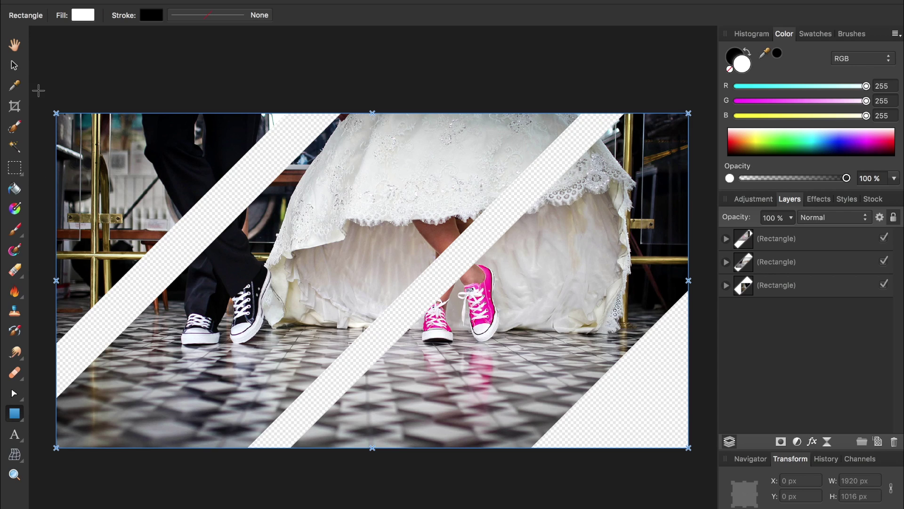
mouse_move(40, 86)
left_mouse_down()
mouse_move(141, 236)
mouse_move(465, 376)
mouse_move(646, 474)
mouse_move(697, 478)
left_mouse_up()
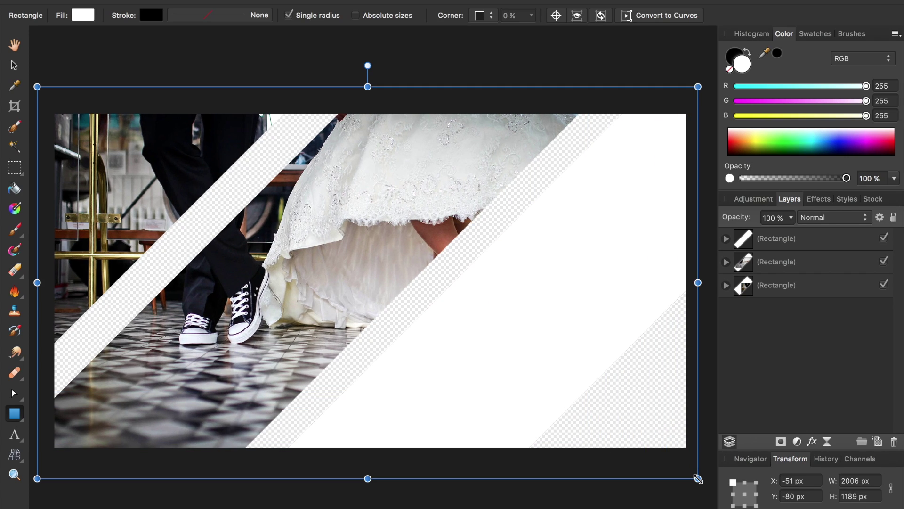
left_click(726, 238)
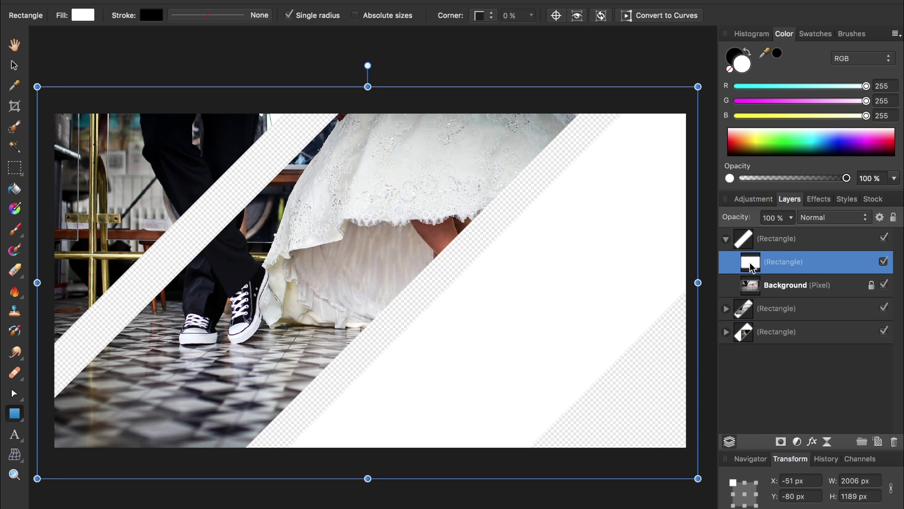
left_click_drag(750, 267, 731, 353)
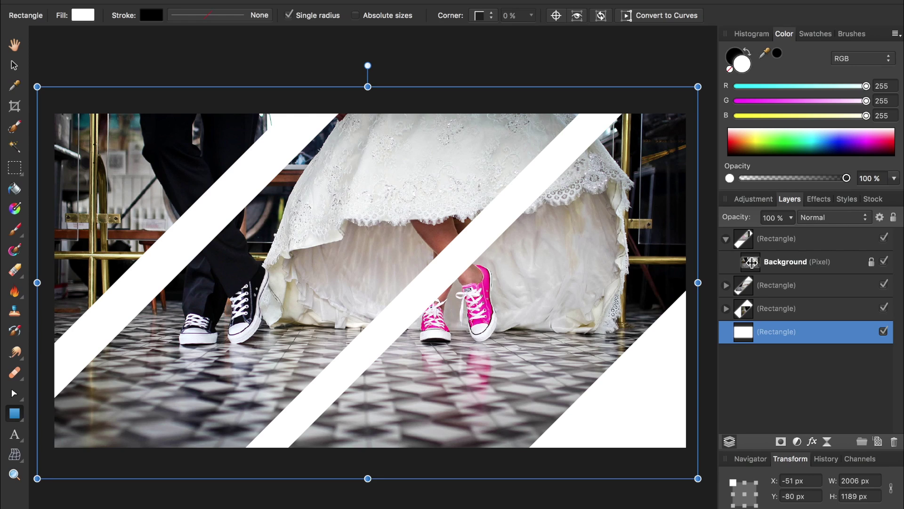
Select the photo inside the first strip and bring up the adjustments list
left_click(752, 262)
key("a")
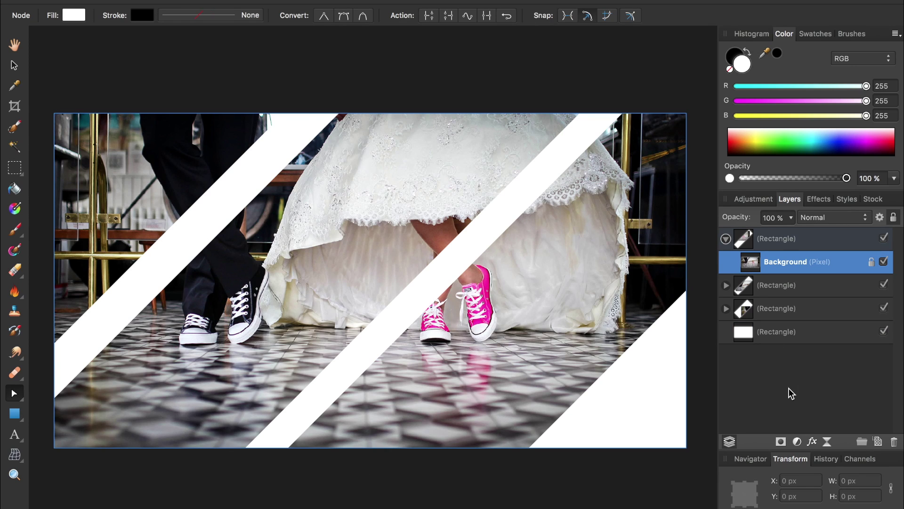
left_click(795, 442)
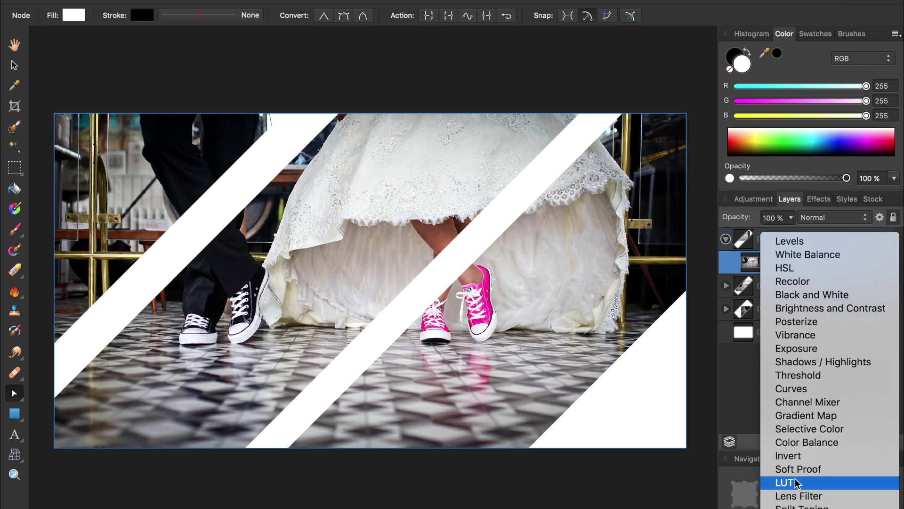
Add a Curves adjustment to the first strip's photo and try brightening its tones
left_click(793, 389)
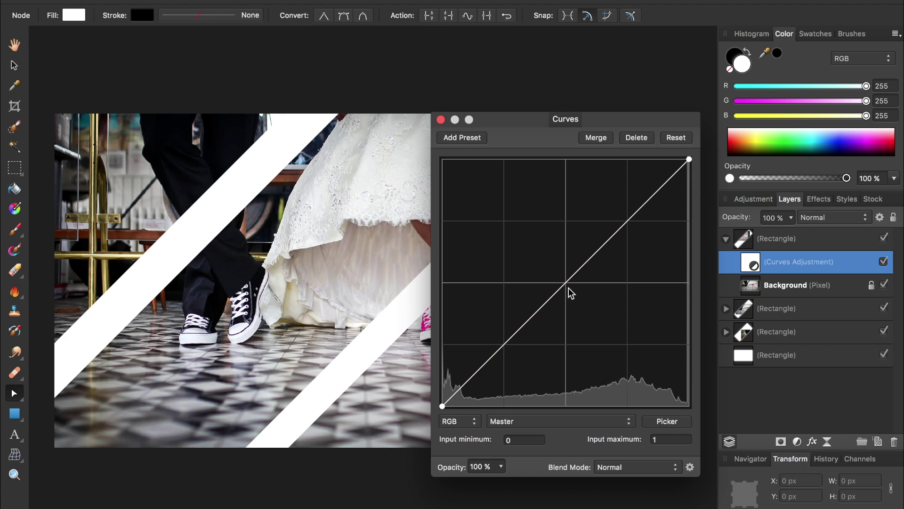
mouse_move(567, 286)
left_mouse_down()
mouse_move(529, 257)
mouse_move(575, 300)
left_mouse_up()
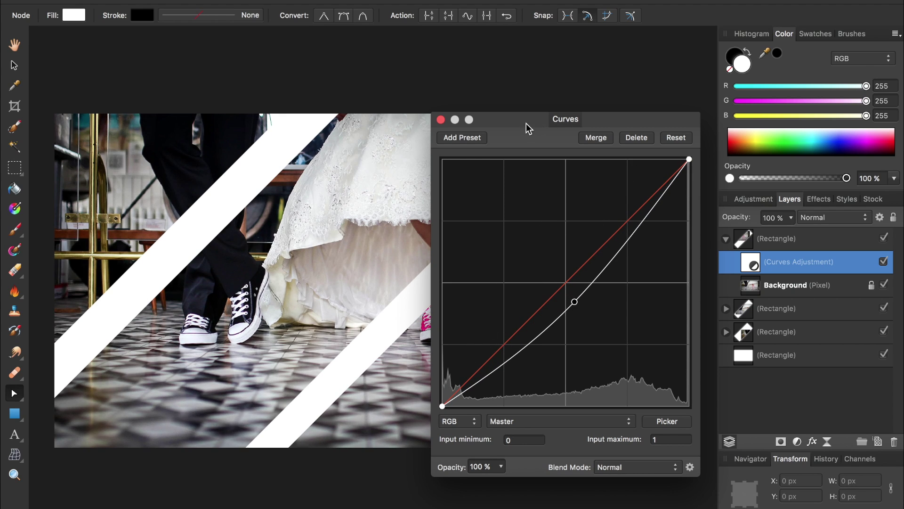
left_click_drag(526, 123, 710, 124)
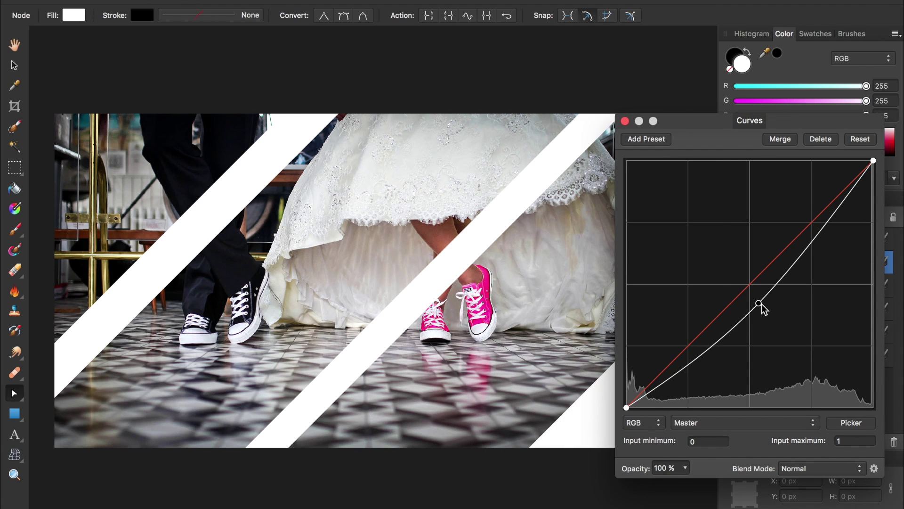
left_click_drag(763, 308, 744, 295)
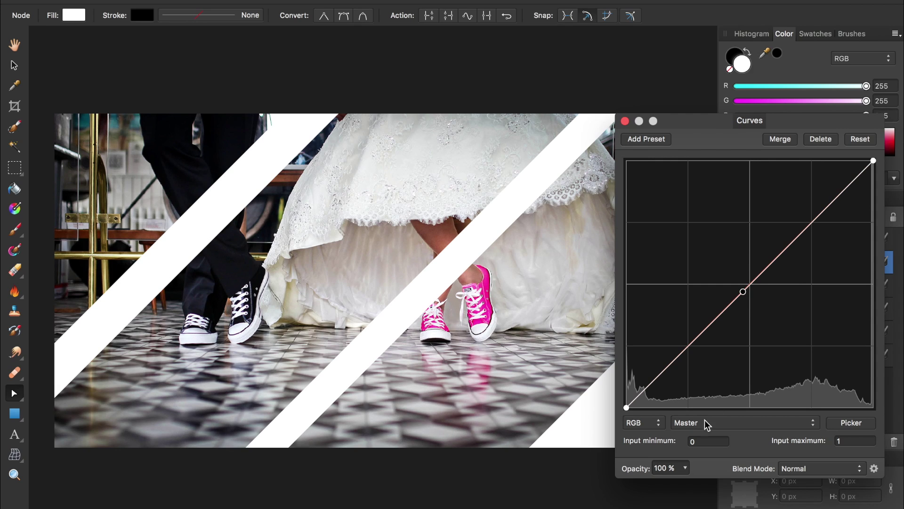
Raise the Red channel curve to tint the right strip pink-red
left_click(739, 424)
left_click(736, 432)
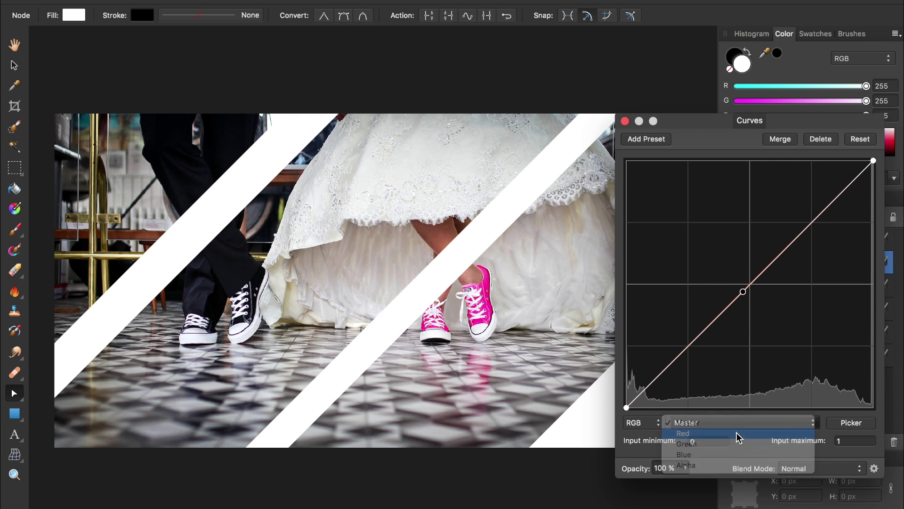
left_click_drag(749, 288, 679, 229)
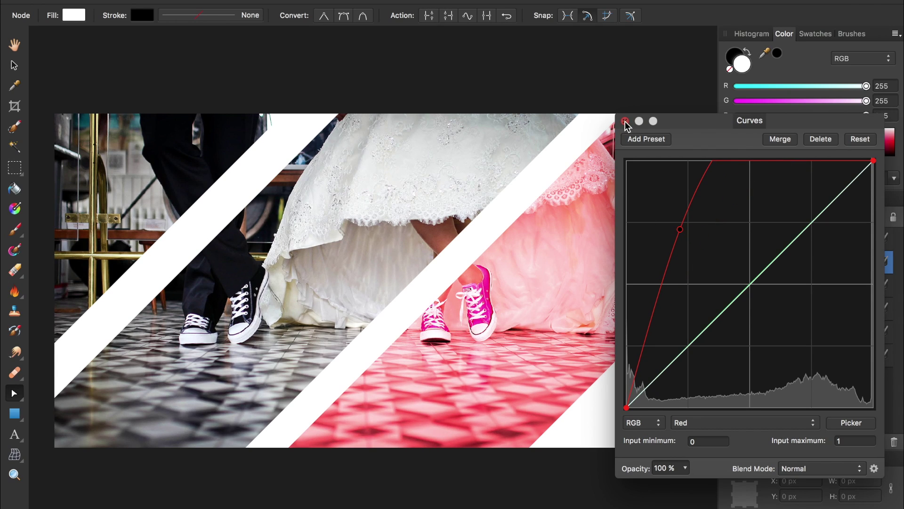
left_click(625, 121)
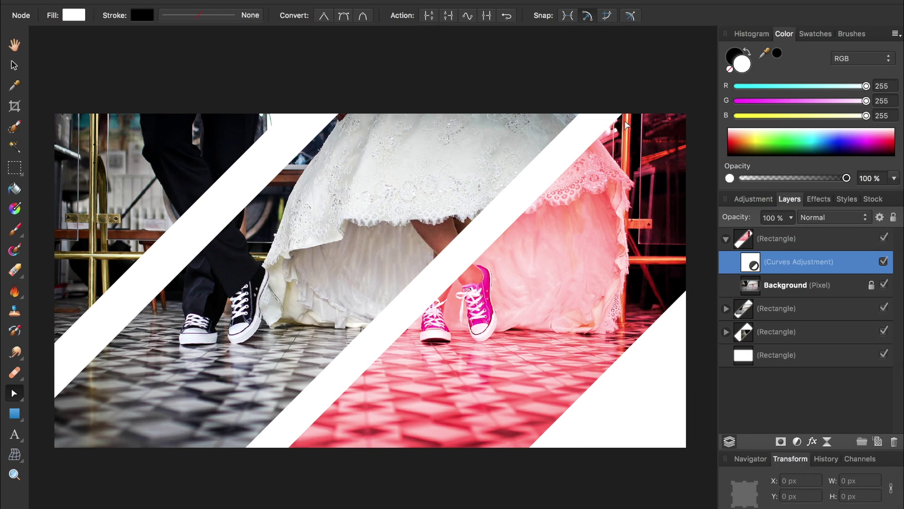
Add a Curves adjustment to the photo inside the middle strip
left_click(725, 239)
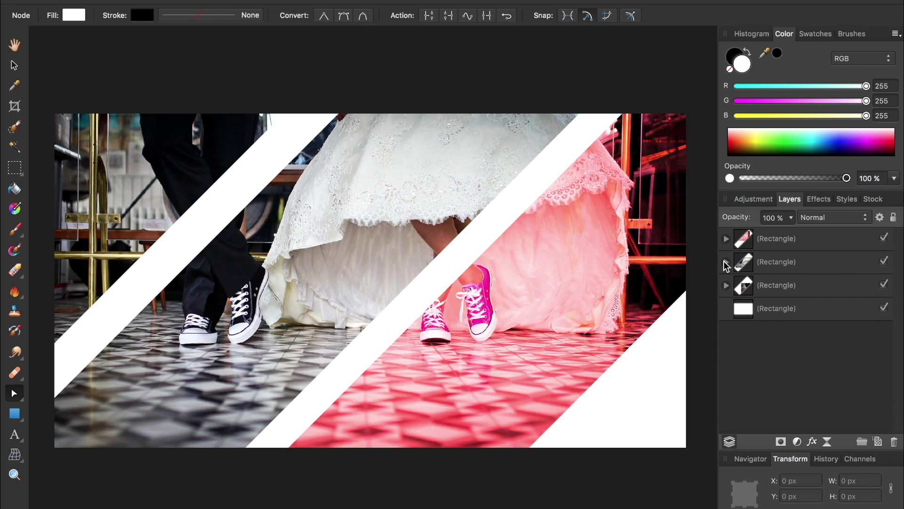
left_click(726, 262)
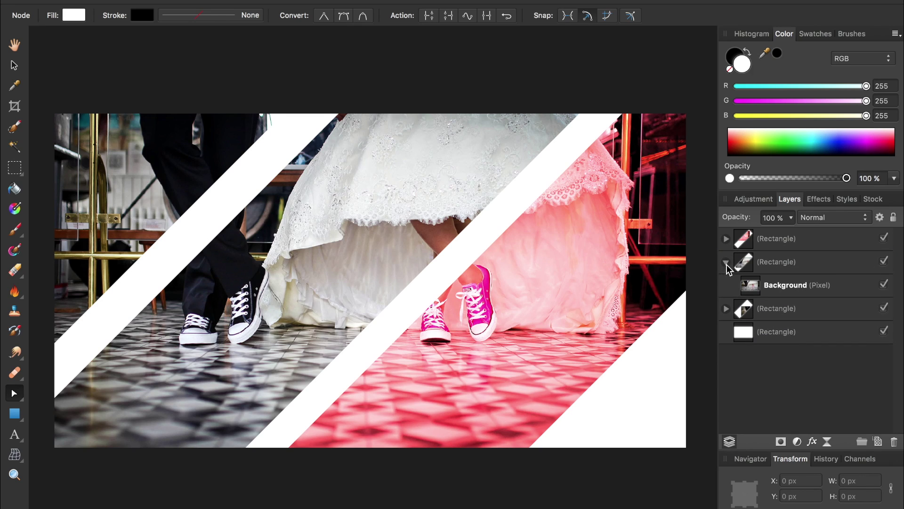
left_click(752, 289)
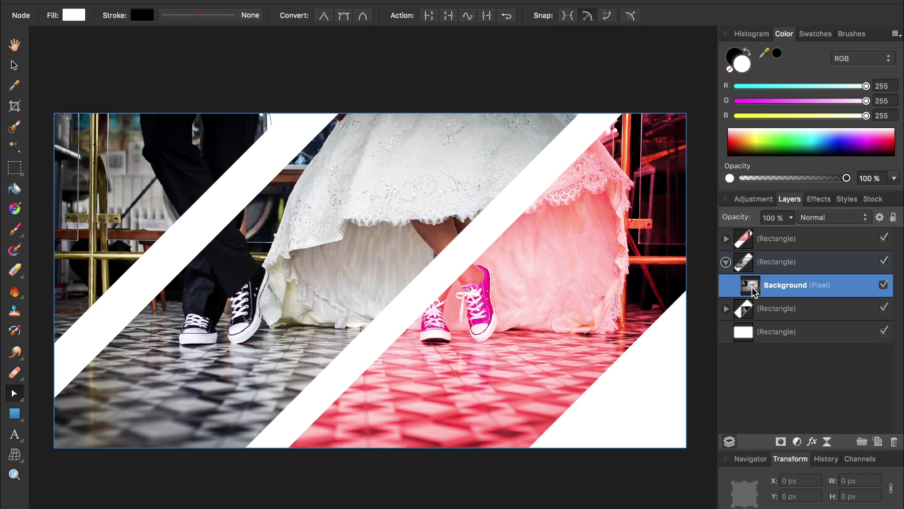
left_click(796, 441)
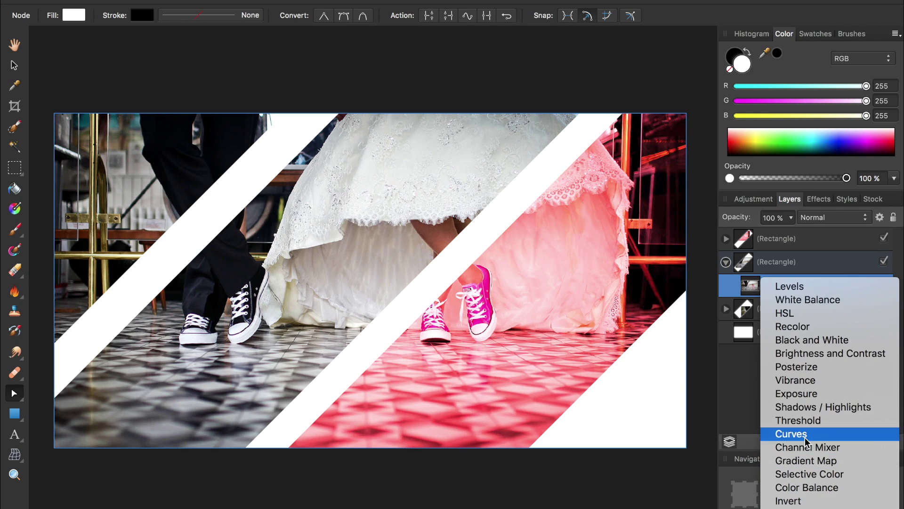
left_click(805, 439)
Lower the Red channel curve to give the middle strip a turquoise tint
left_click(741, 422)
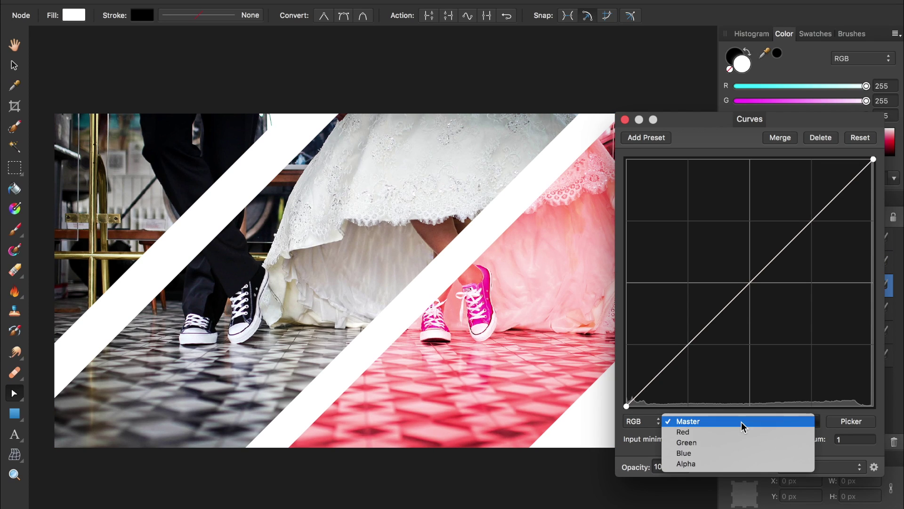
left_click(741, 431)
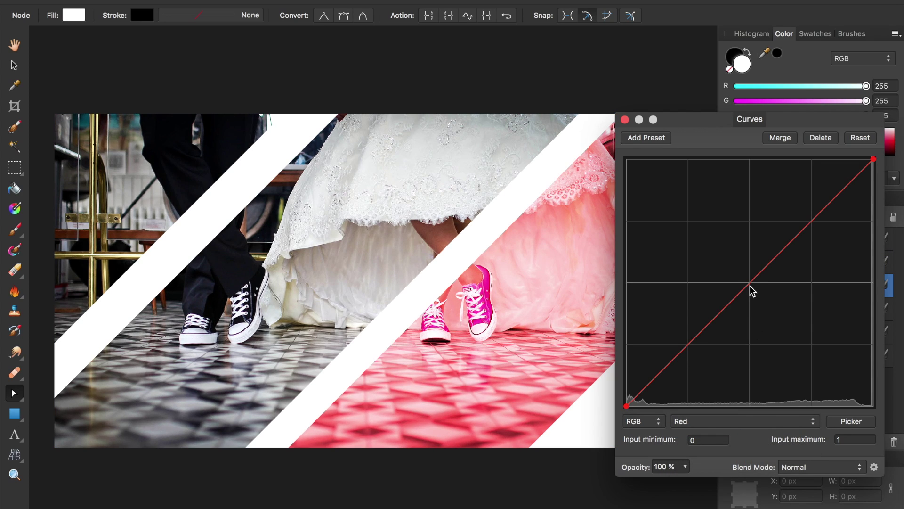
left_click_drag(749, 284, 809, 338)
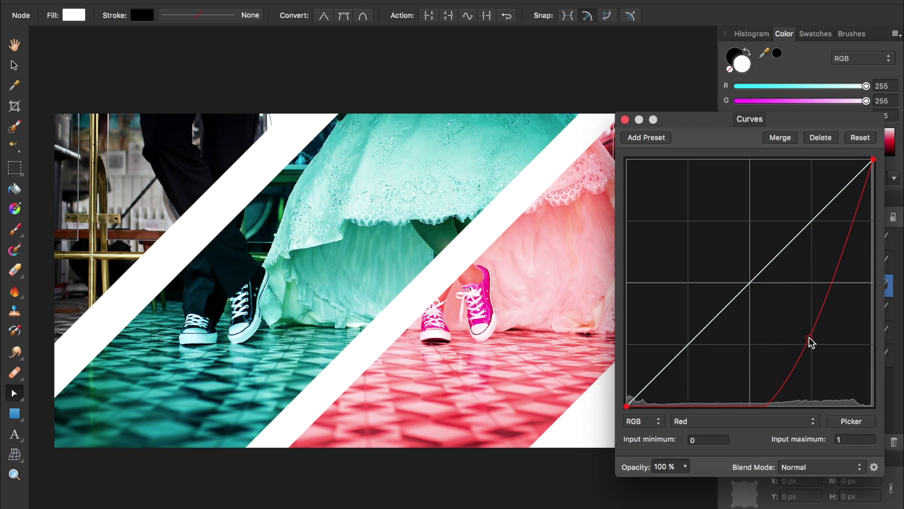
left_click(625, 120)
Add a Curves adjustment to the photo inside the left strip
left_click(726, 263)
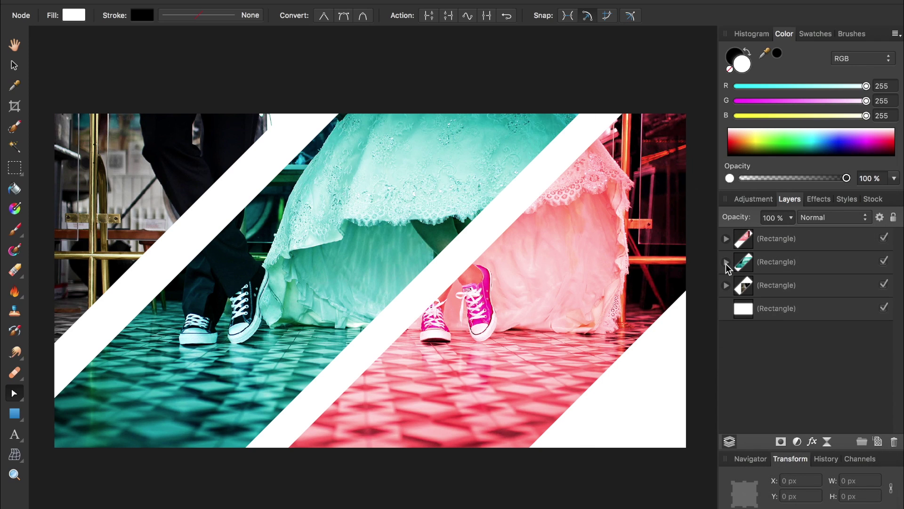
left_click(725, 285)
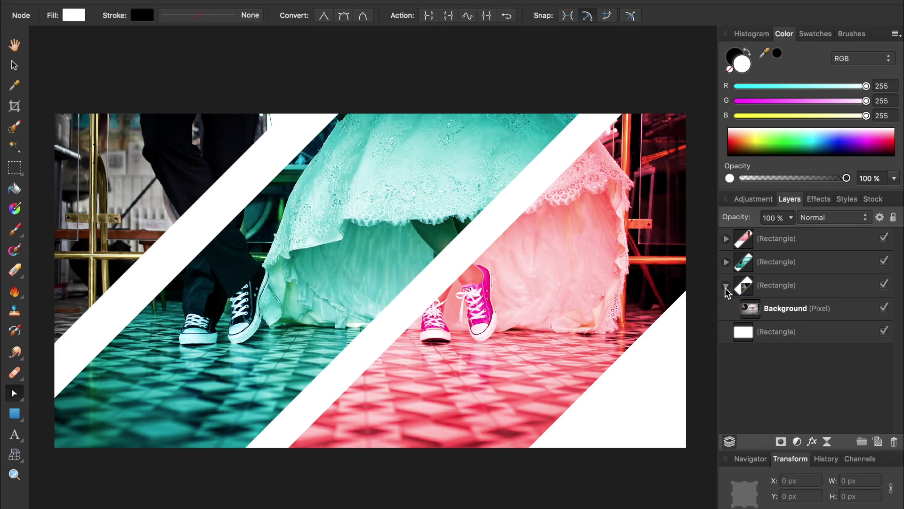
left_click(749, 309)
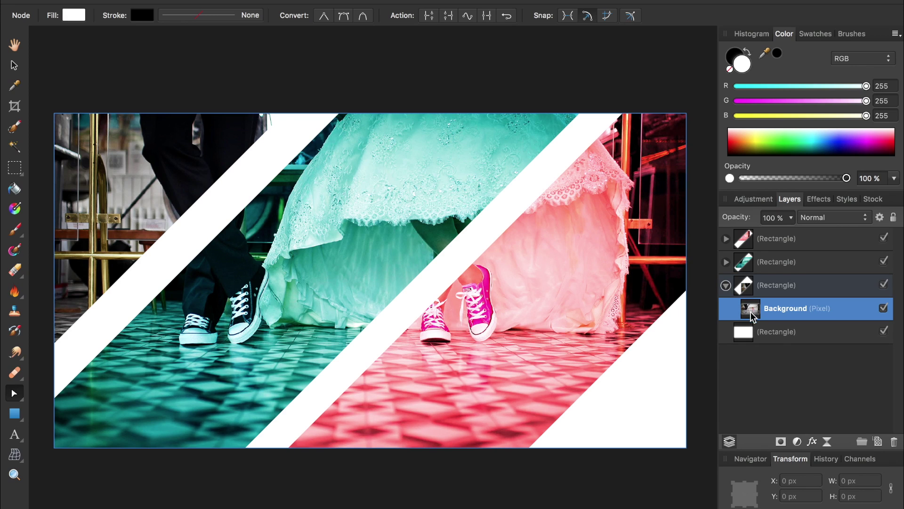
left_click(797, 442)
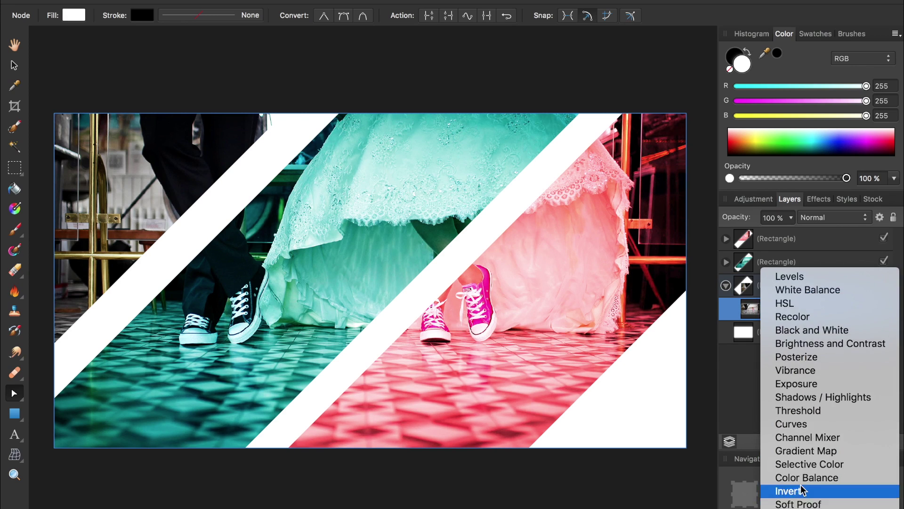
left_click(796, 424)
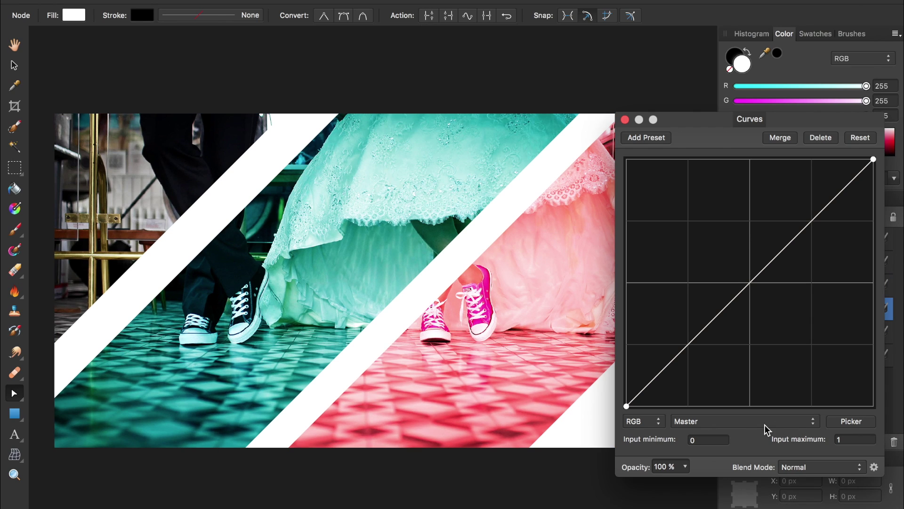
Raise the Green channel curve to tint the left strip bright green, then collapse its group
left_click(750, 422)
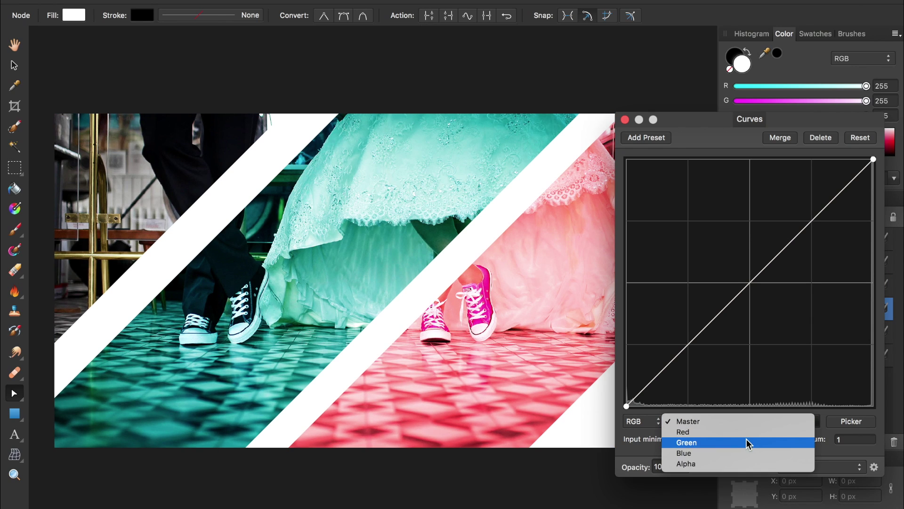
left_click(745, 443)
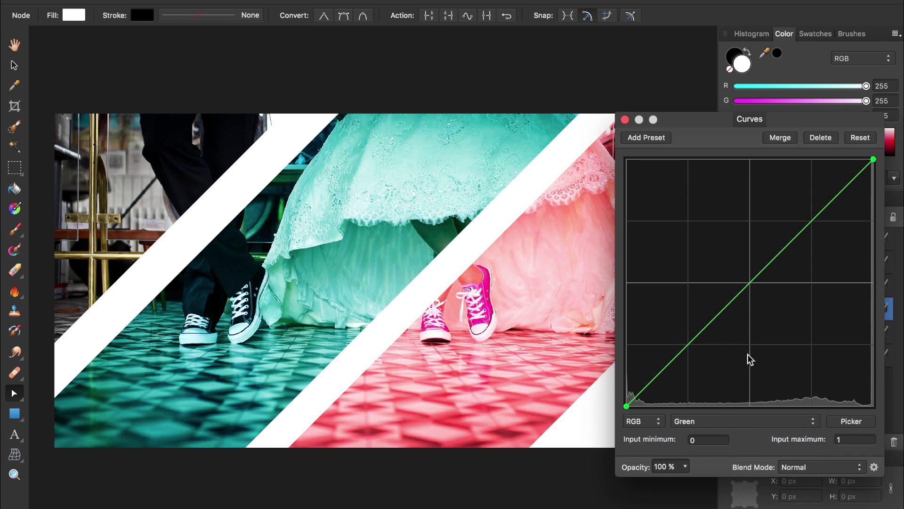
left_click_drag(749, 285, 688, 234)
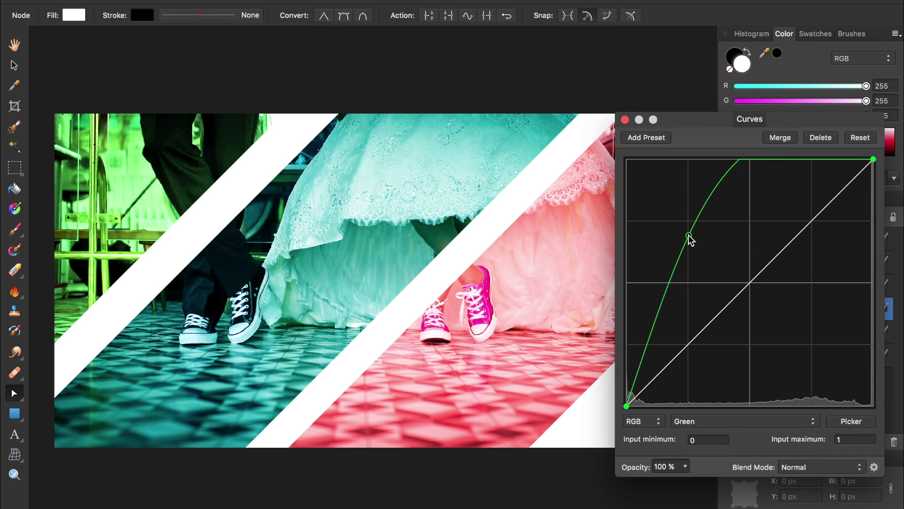
left_click(625, 120)
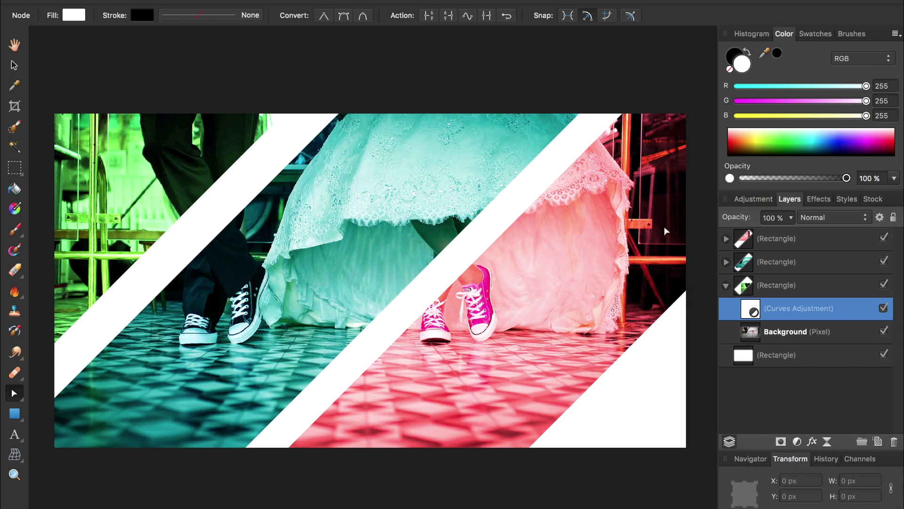
left_click(726, 286)
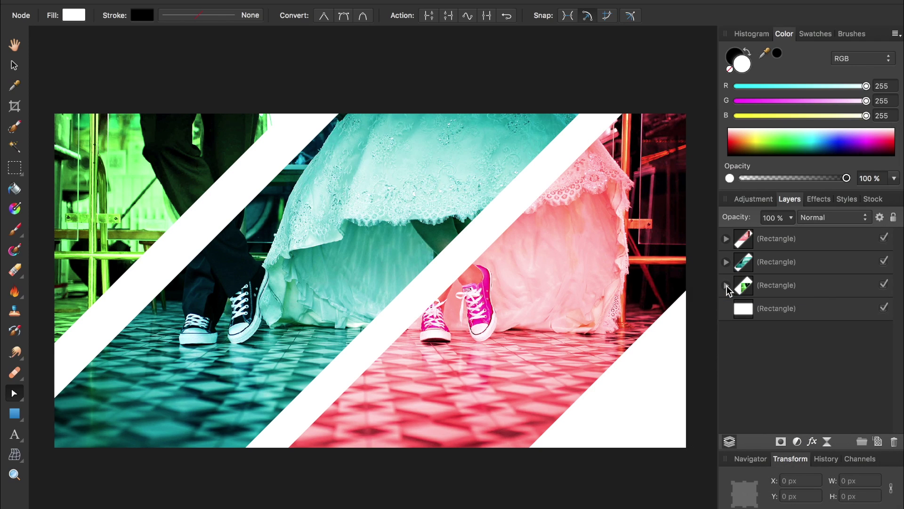